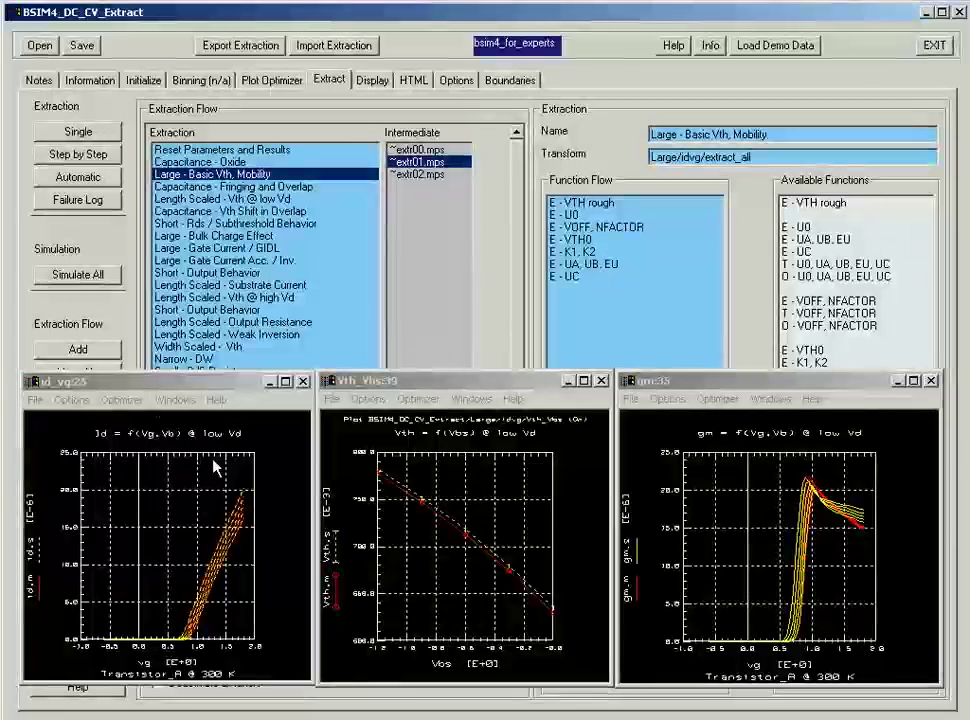
Glance at the id_vg optimizer menu without choosing, then bring the gm plot forward
{"action": "left_click", "coordinate": [140, 399]}
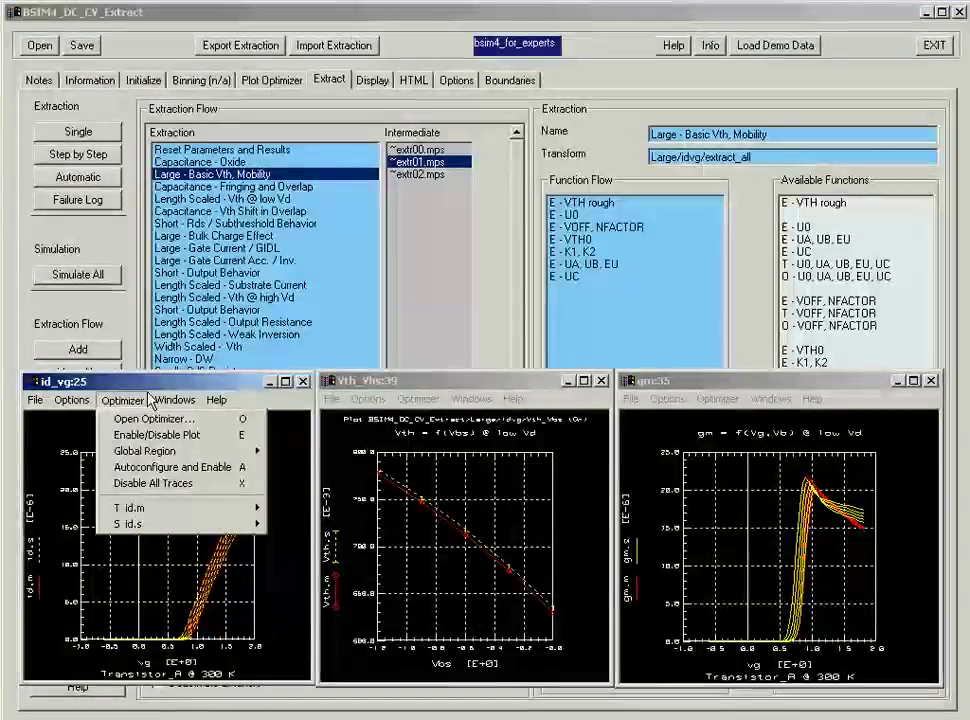
{"action": "left_click", "coordinate": [150, 398]}
{"action": "left_click", "coordinate": [415, 399]}
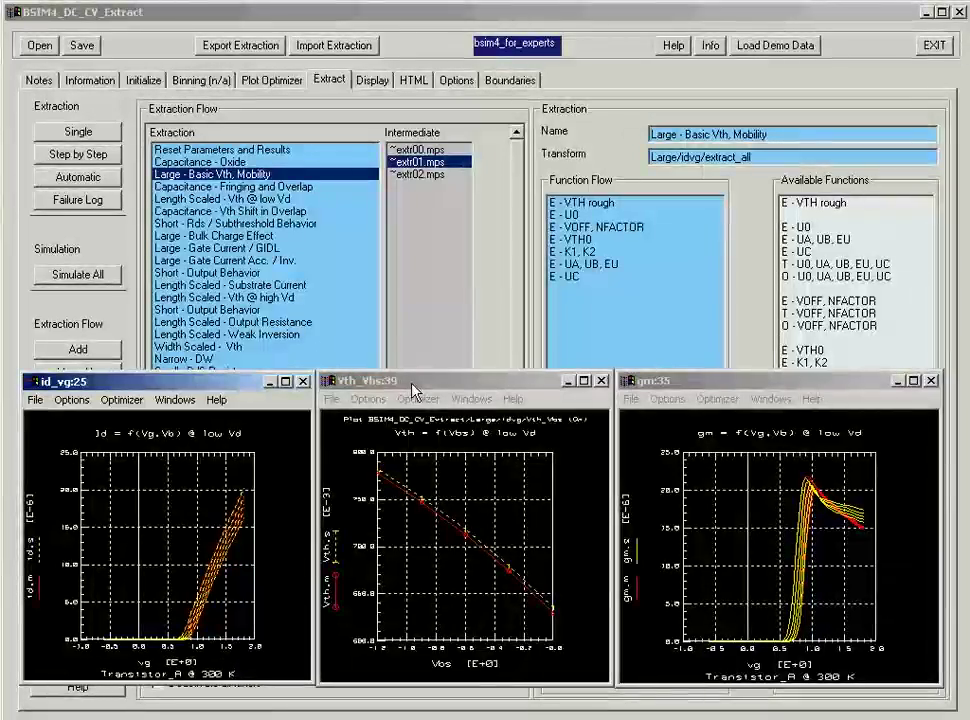
{"action": "left_click", "coordinate": [765, 396]}
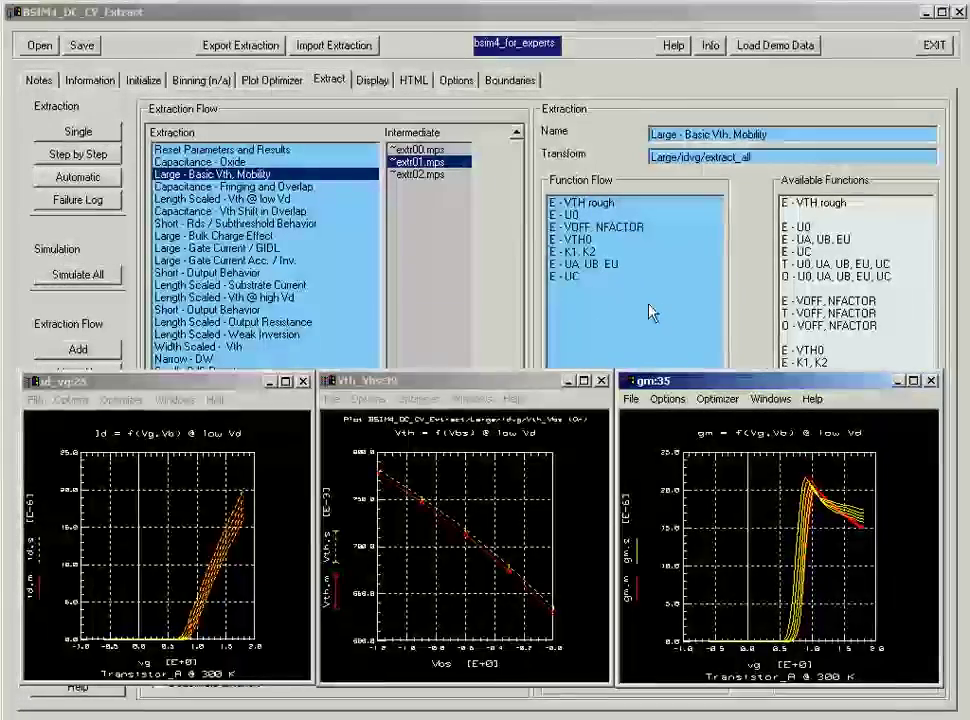
Run the Large - Basic Vth, Mobility step once and open the id_vg Plot Optimizer
{"action": "left_click", "coordinate": [100, 140]}
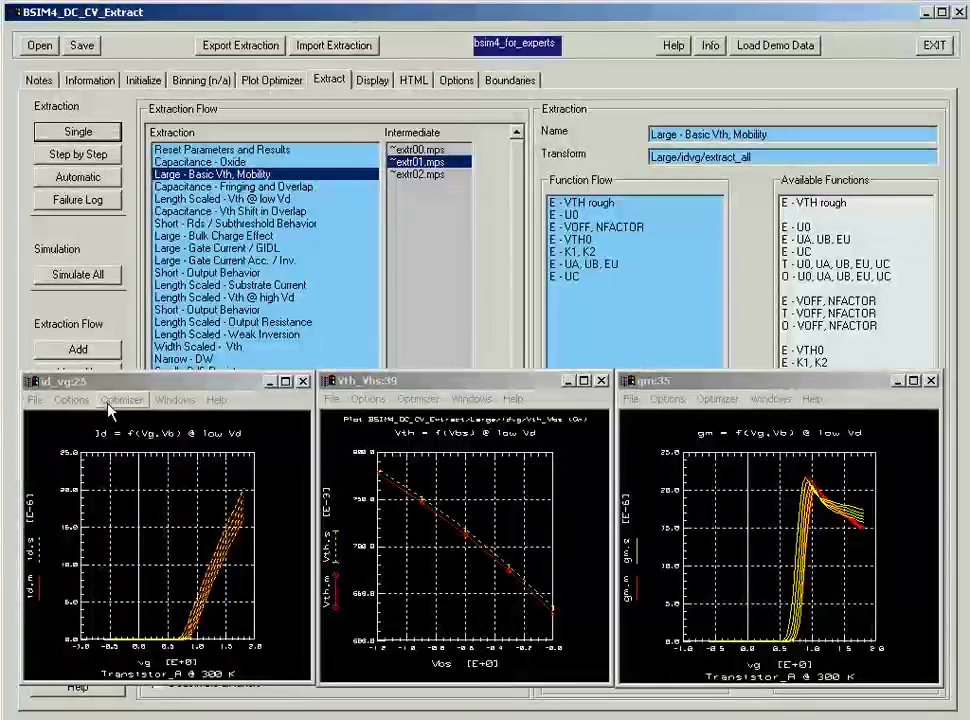
{"action": "left_click", "coordinate": [108, 403]}
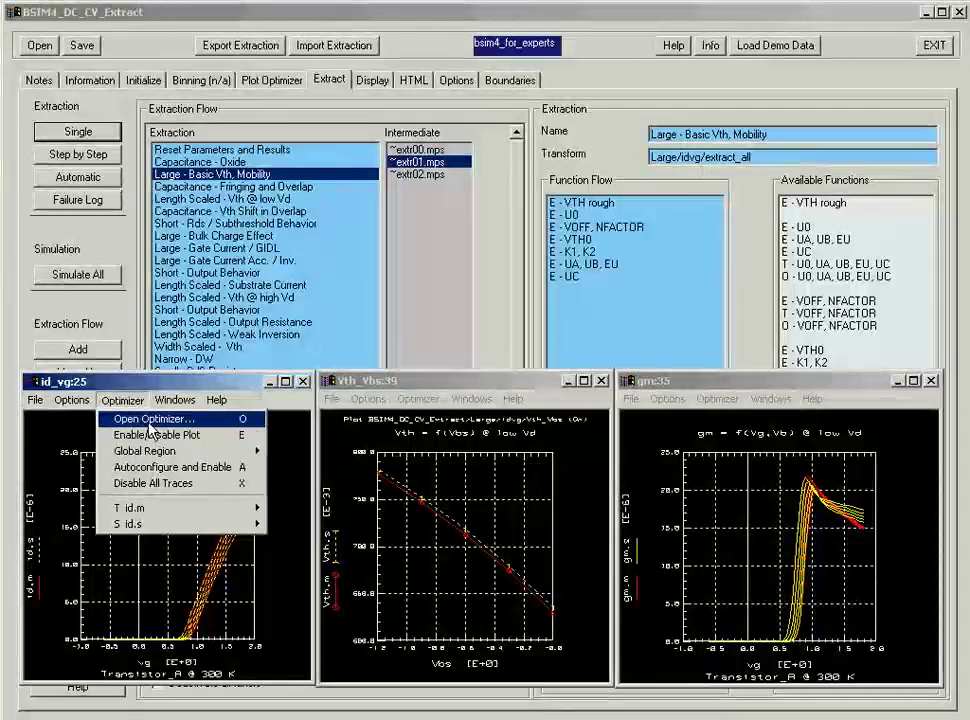
{"action": "left_click", "coordinate": [150, 420]}
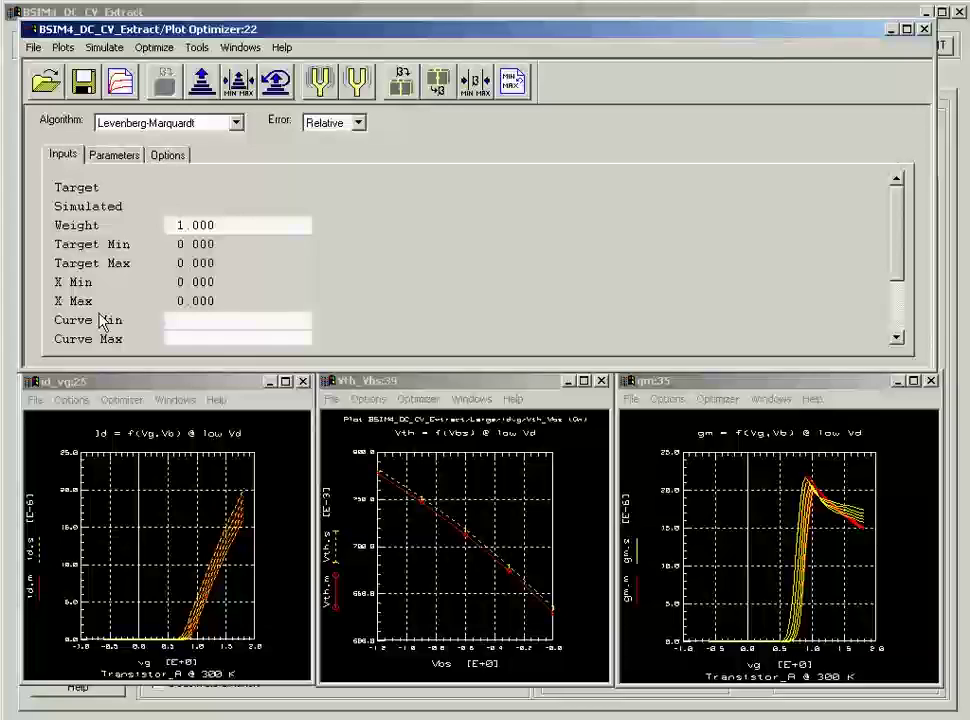
Autoconfigure and enable the id_vg plot, pairing target id.m with simulated id.s at weight 1.000
{"action": "left_click", "coordinate": [110, 400]}
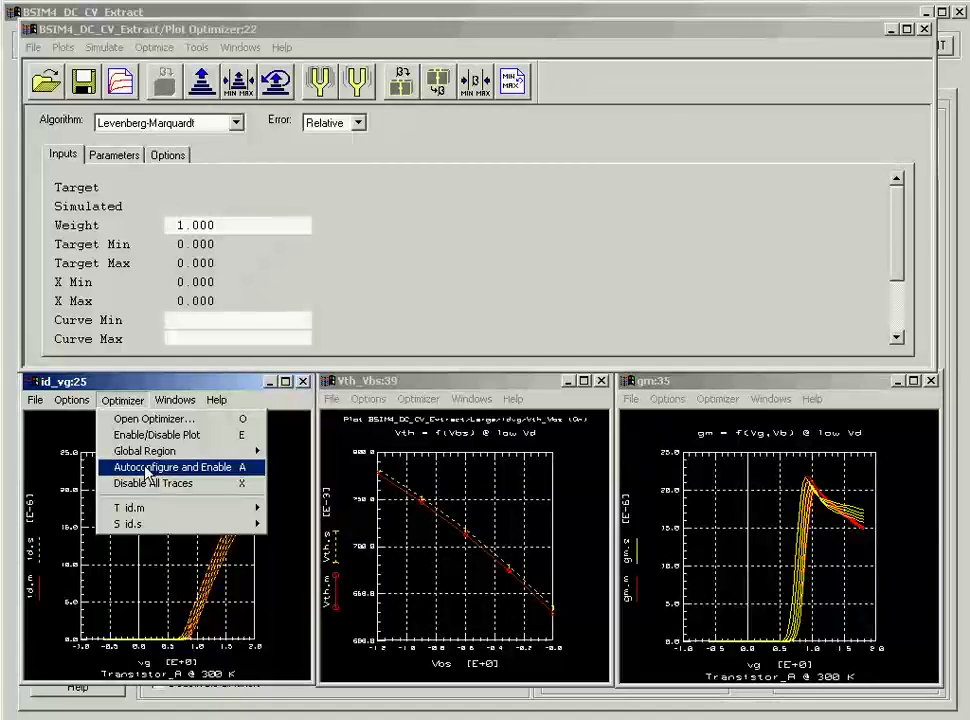
{"action": "left_click", "coordinate": [147, 473]}
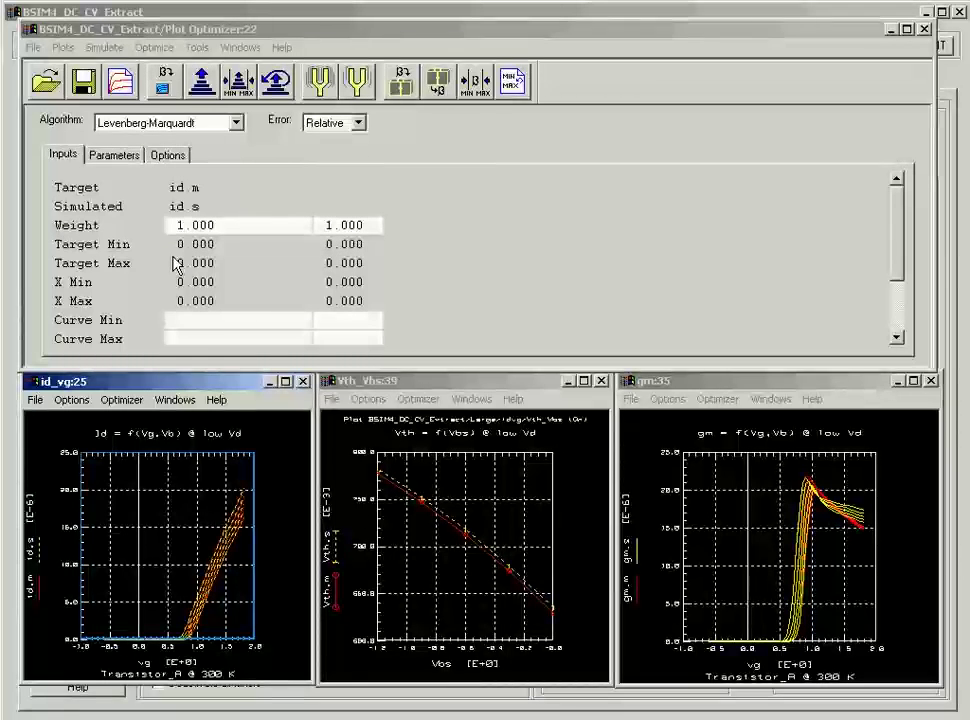
Autoconfigure the Vth_Vbs curves (Vth.m vs Vth.s) and outline the high-current id_vg area
{"action": "left_click", "coordinate": [432, 406]}
{"action": "left_click", "coordinate": [432, 406]}
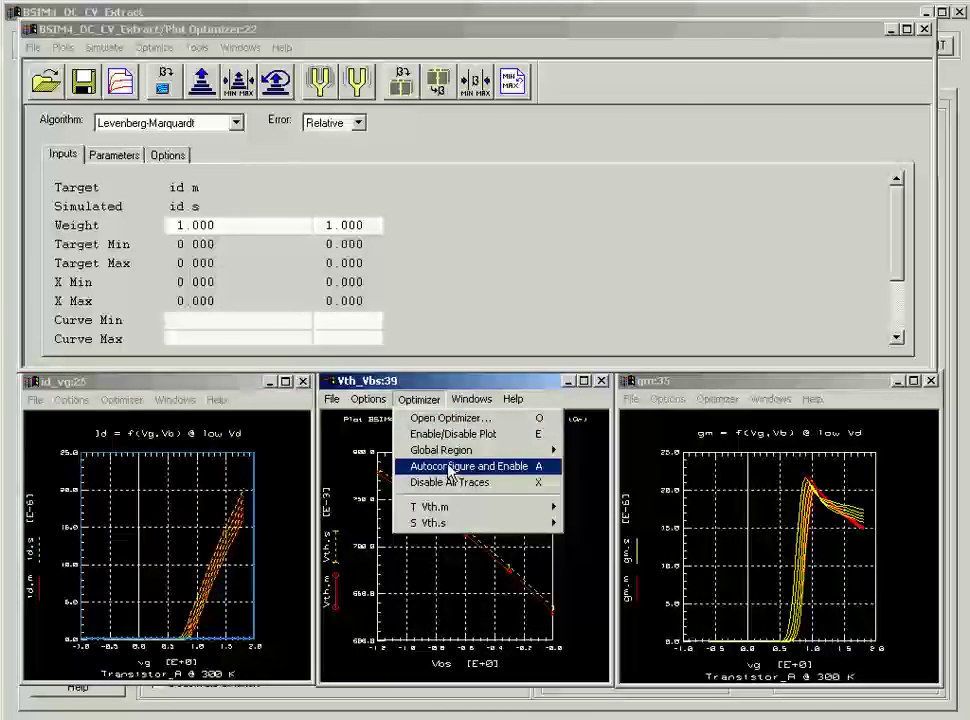
{"action": "left_click", "coordinate": [447, 468]}
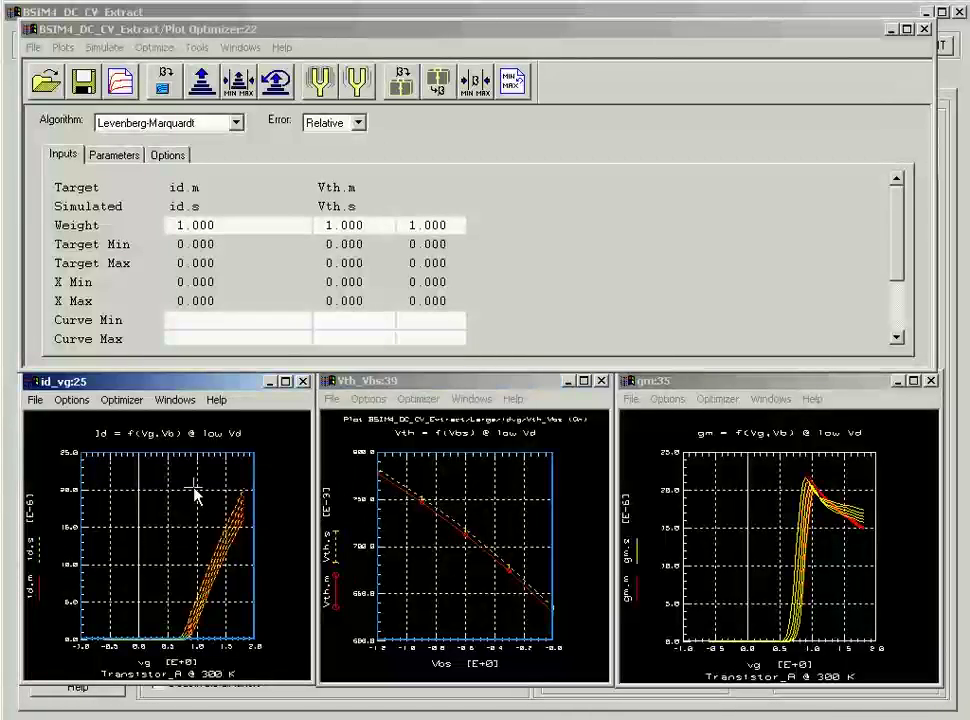
{"action": "left_click_drag", "start_coordinate": [194, 489], "coordinate": [249, 578]}
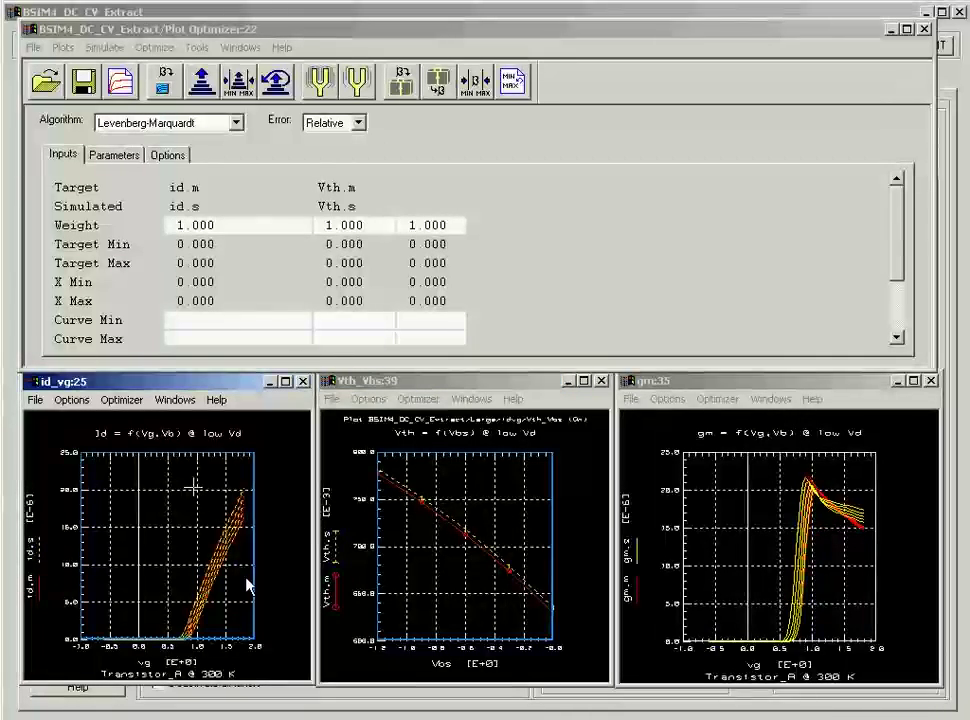
Add the high-current and low-current id_vg areas as global regions, then view the parameters table
{"action": "left_click", "coordinate": [122, 400]}
{"action": "mouse_move", "coordinate": [153, 458]}
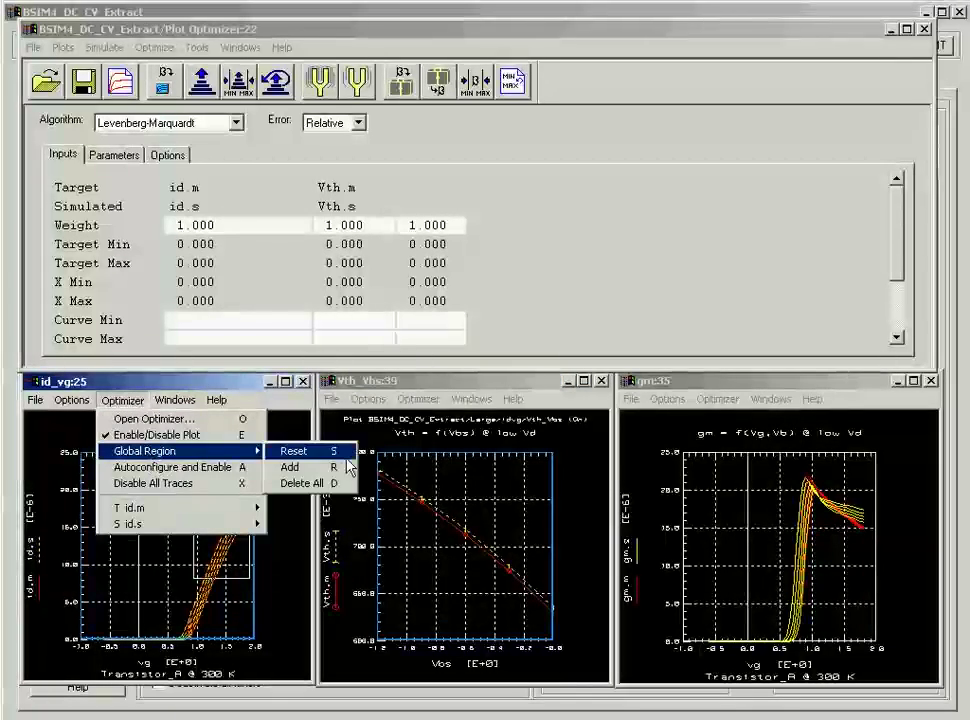
{"action": "left_click", "coordinate": [290, 467]}
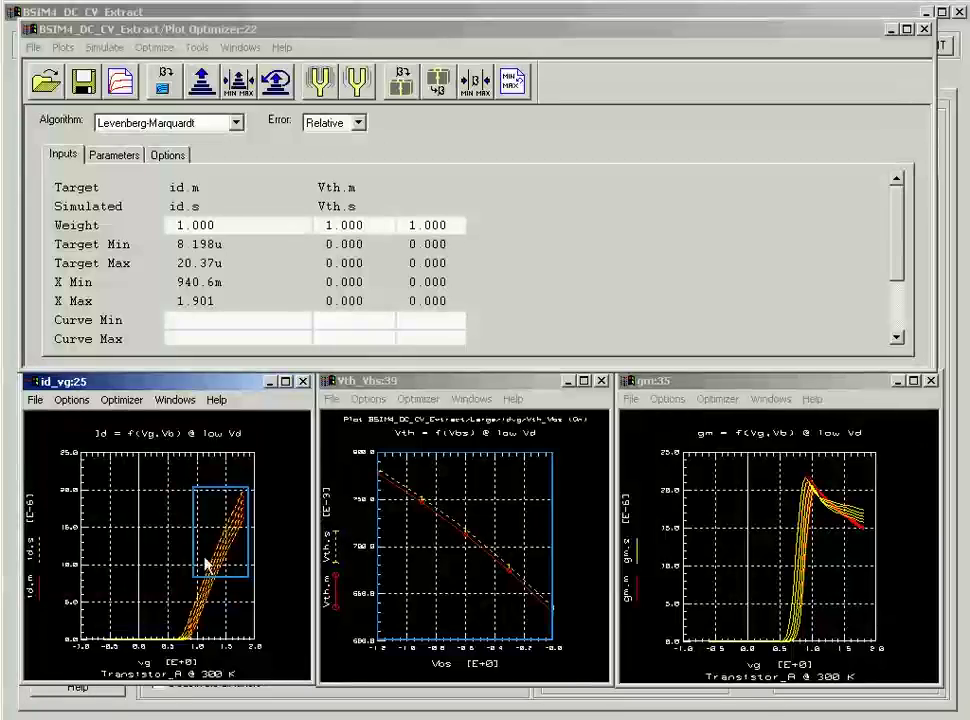
{"action": "left_click_drag", "start_coordinate": [120, 577], "coordinate": [222, 640]}
{"action": "left_click", "coordinate": [134, 400]}
{"action": "mouse_move", "coordinate": [230, 451]}
{"action": "left_click", "coordinate": [330, 468]}
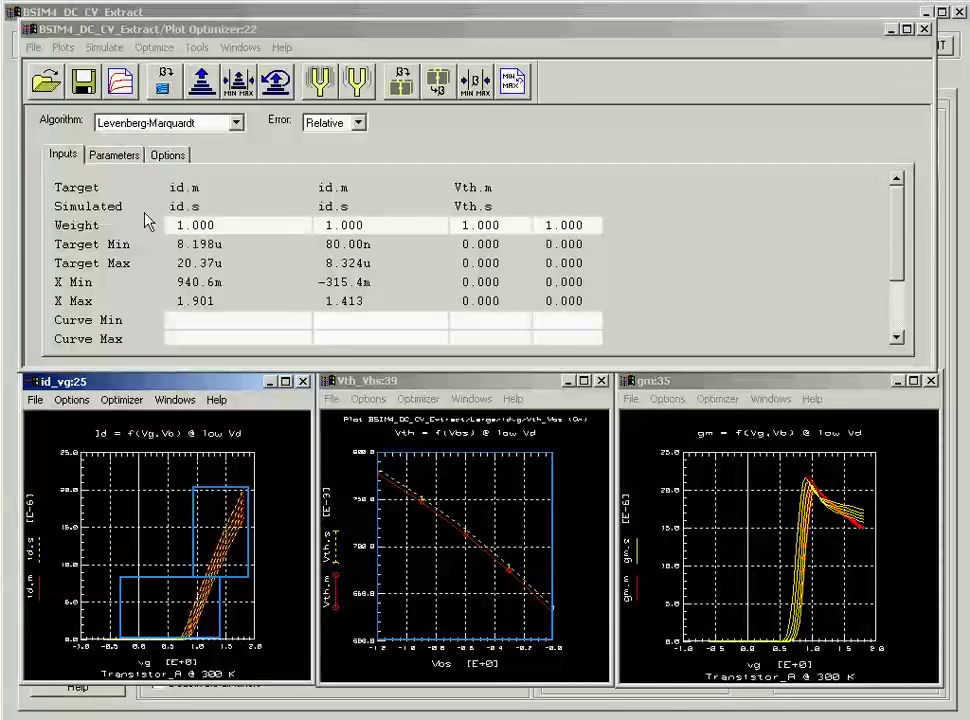
{"action": "left_click", "coordinate": [112, 158]}
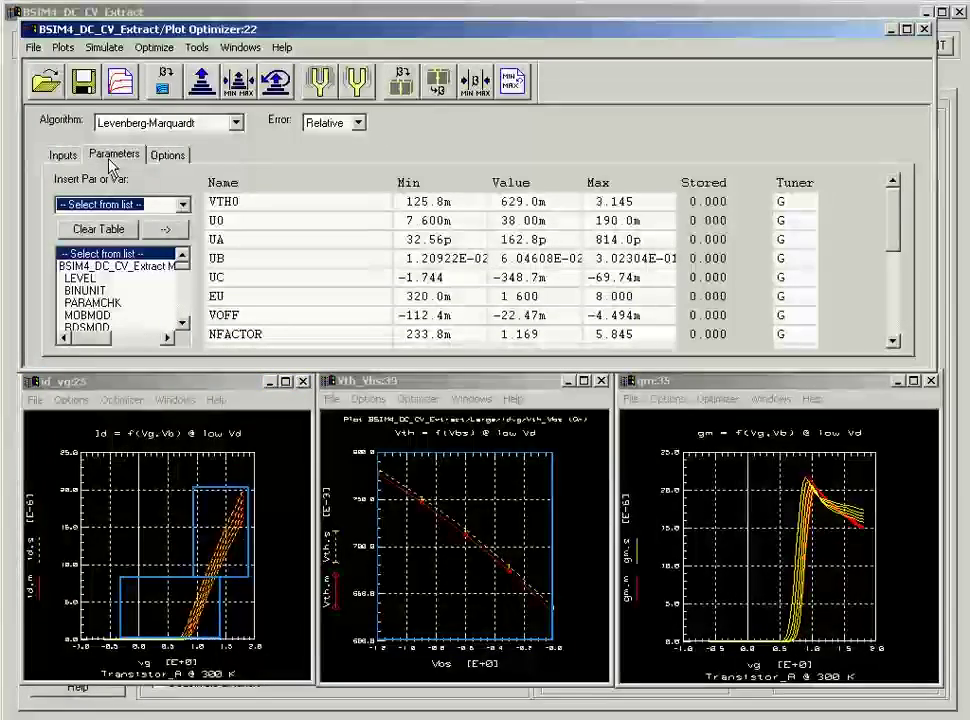
Insert NGATE, NSD, XT and RSH from the model parameter list into the optimizer table
{"action": "left_click", "coordinate": [184, 207]}
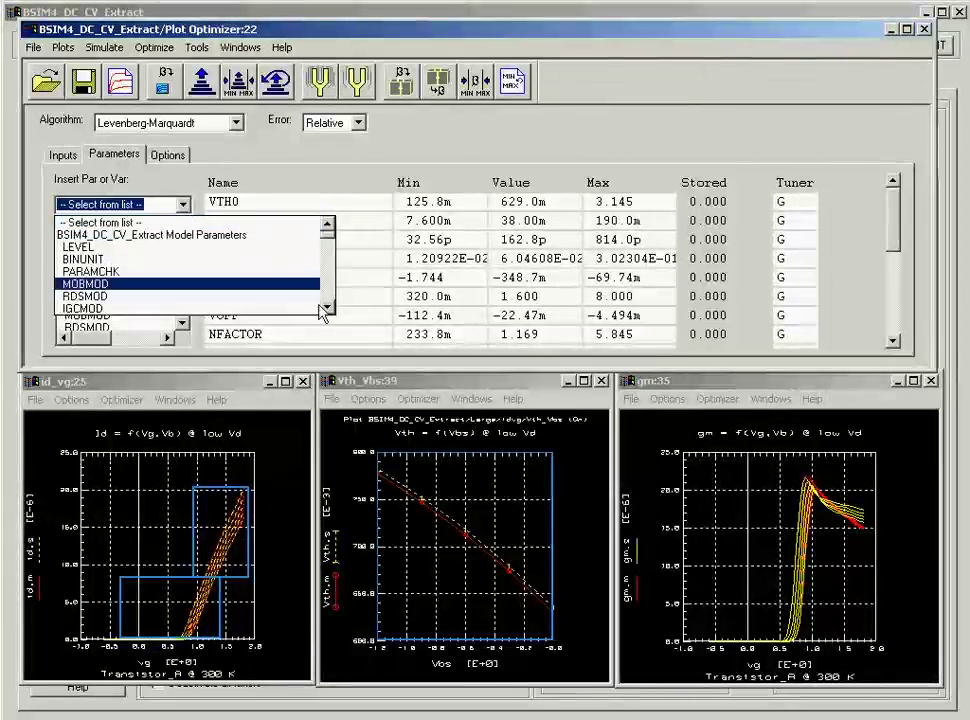
{"action": "left_click", "coordinate": [327, 309]}
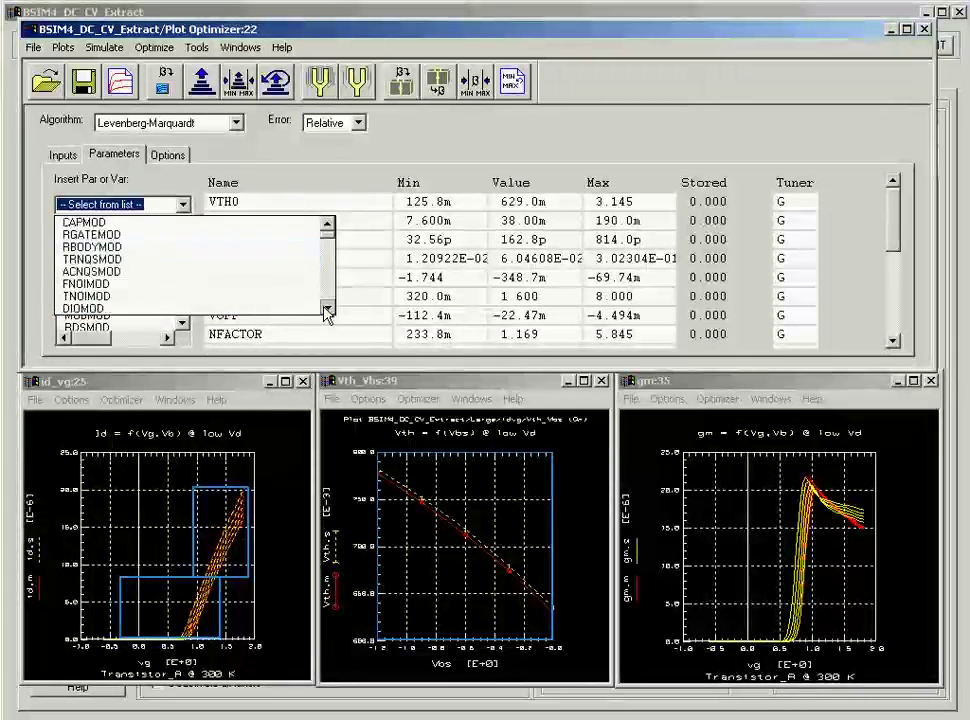
{"action": "left_click", "coordinate": [327, 309]}
{"action": "left_click", "coordinate": [327, 309]}
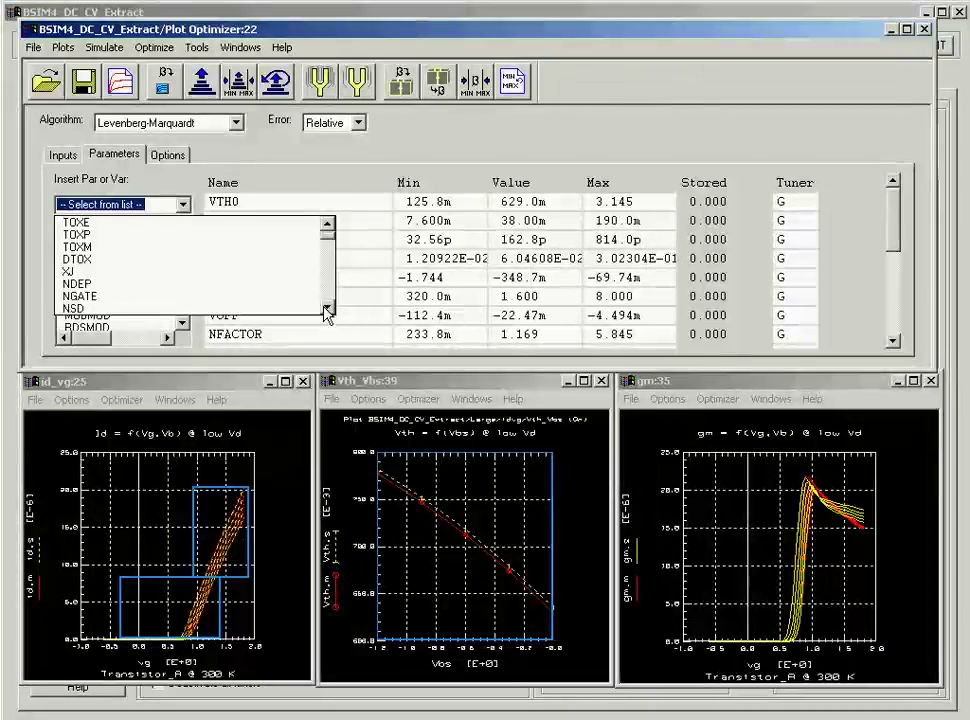
{"action": "left_click", "coordinate": [204, 297]}
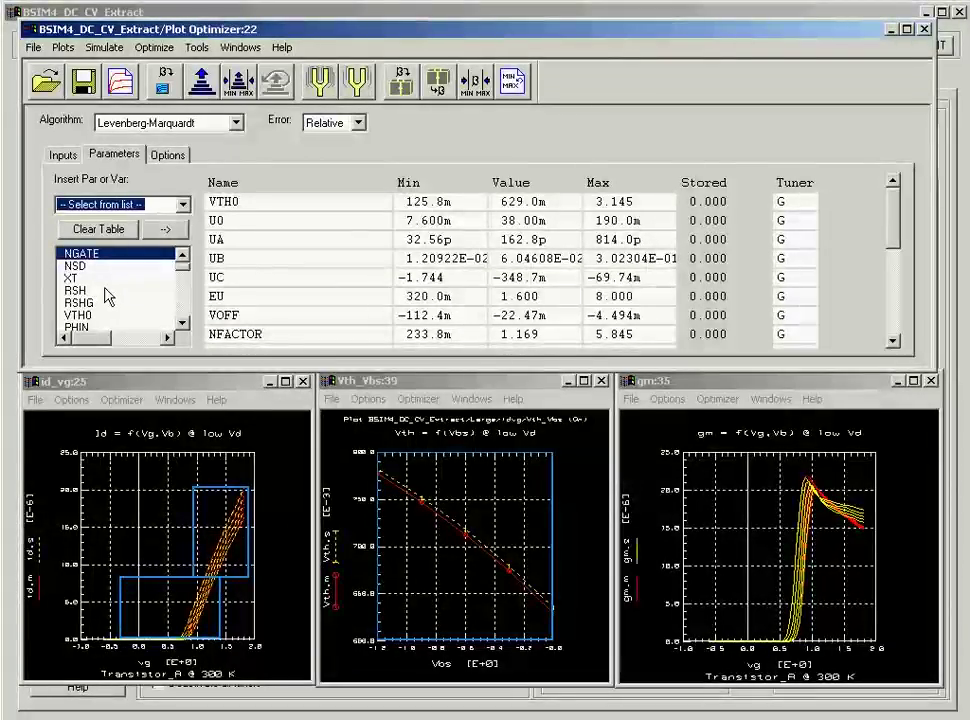
{"action": "left_click", "coordinate": [106, 290], "text": "shift"}
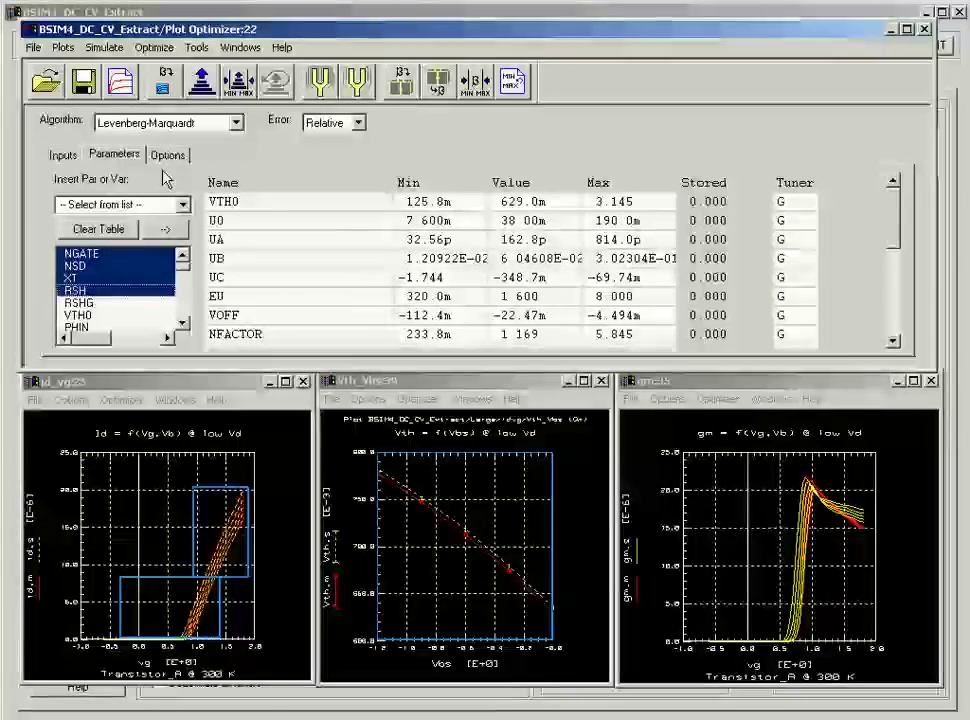
{"action": "left_click", "coordinate": [262, 203]}
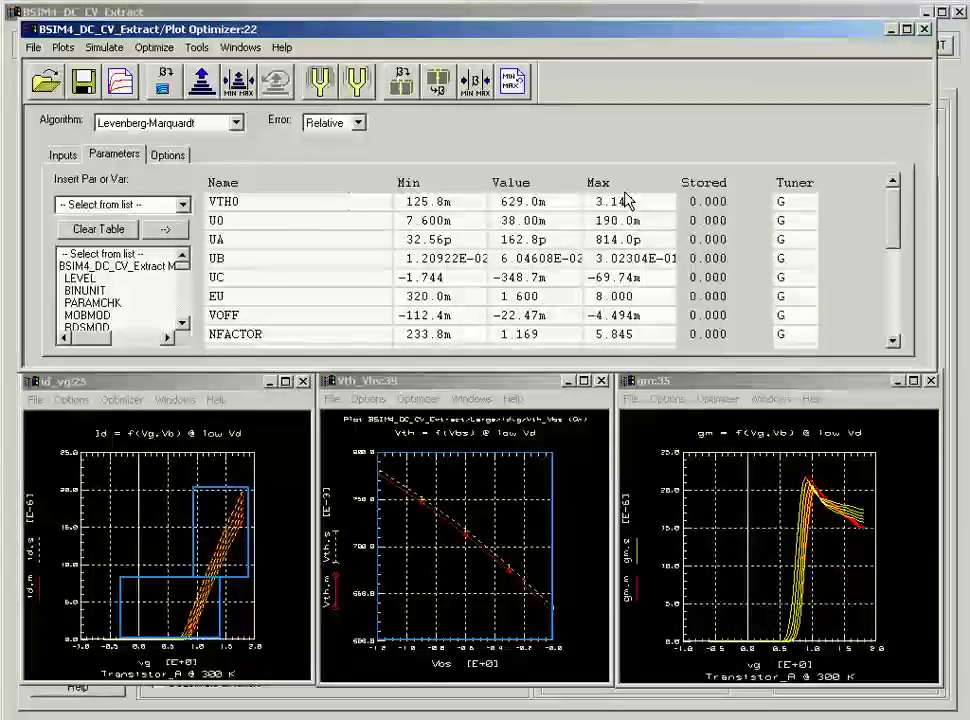
Set the optimizer algorithm to Gradient and check the error measure is still Relative
{"action": "left_click", "coordinate": [238, 123]}
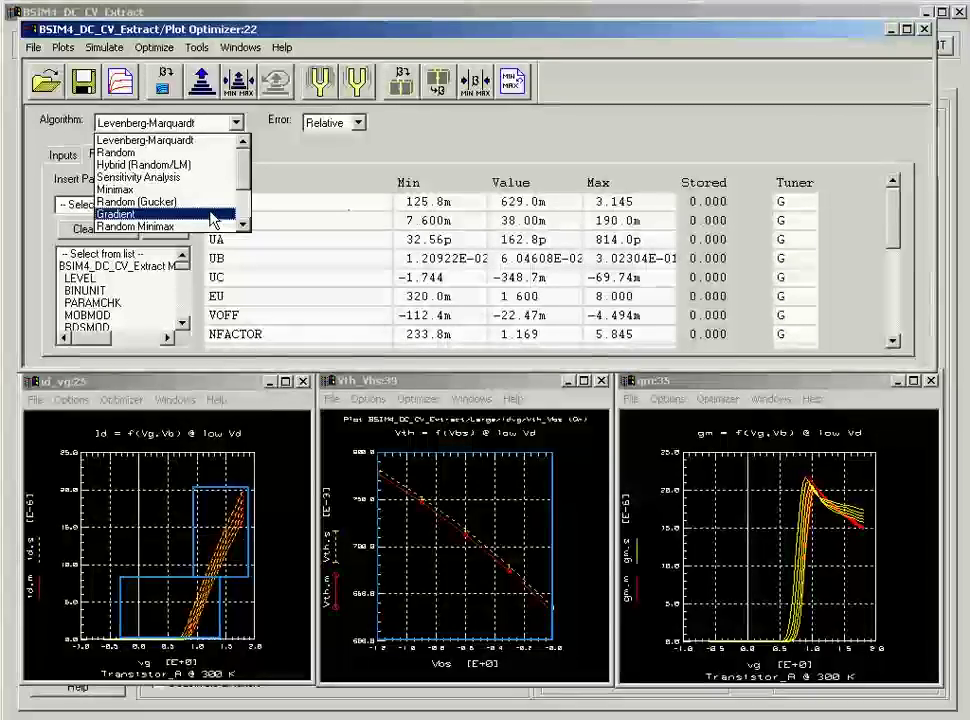
{"action": "left_click", "coordinate": [213, 218]}
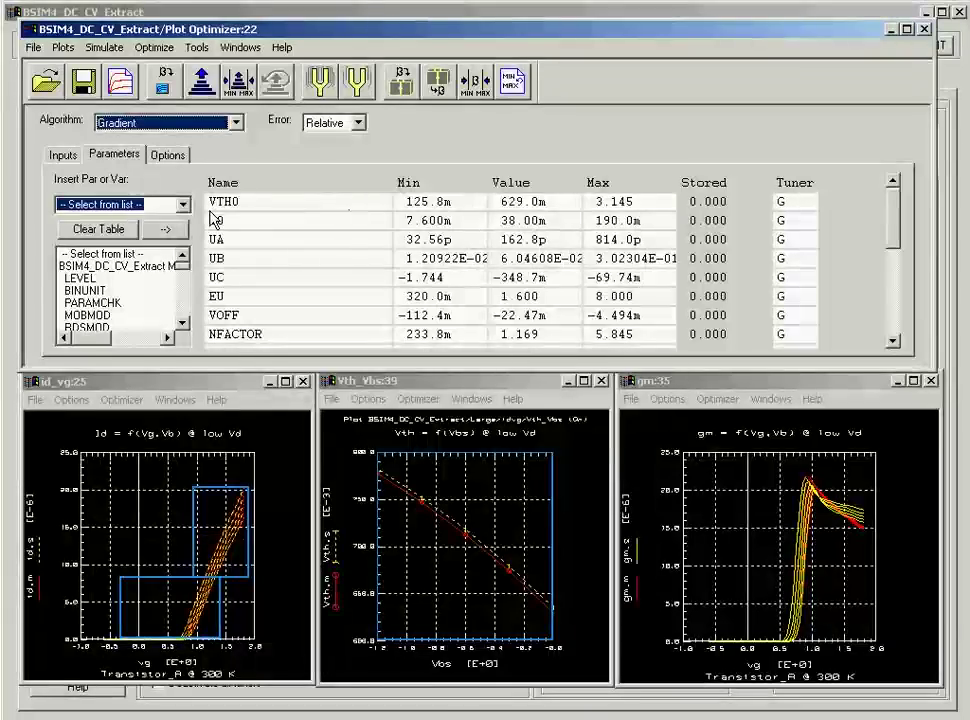
{"action": "left_click", "coordinate": [359, 125]}
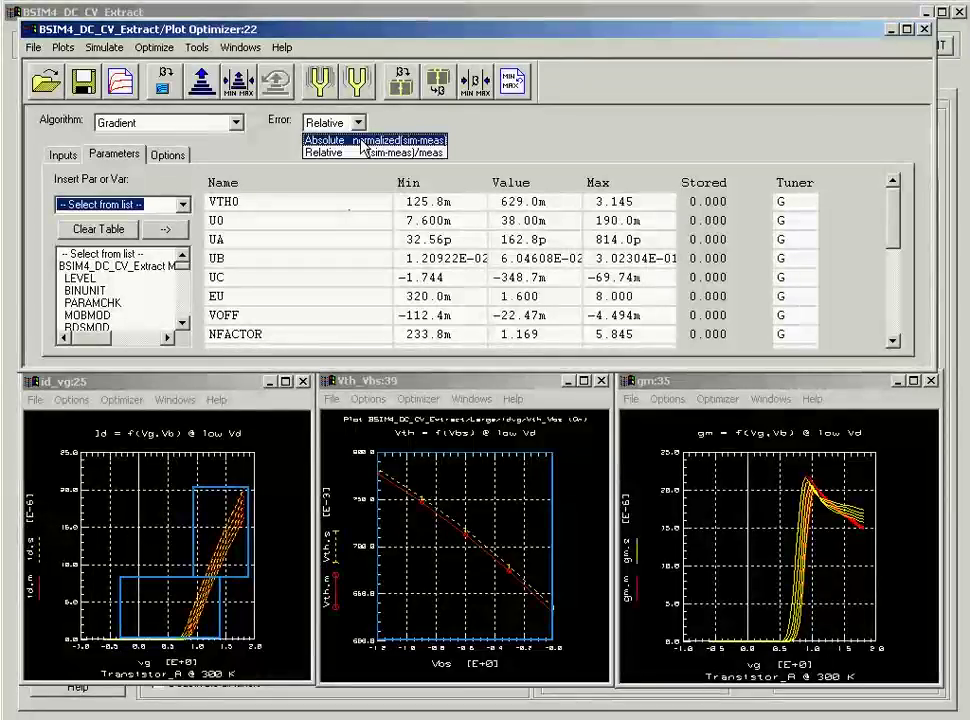
Keep Relative error and run the Gradient optimization, moving VTH0 to 642.6m and U0 to 37.59m
{"action": "left_click", "coordinate": [228, 148]}
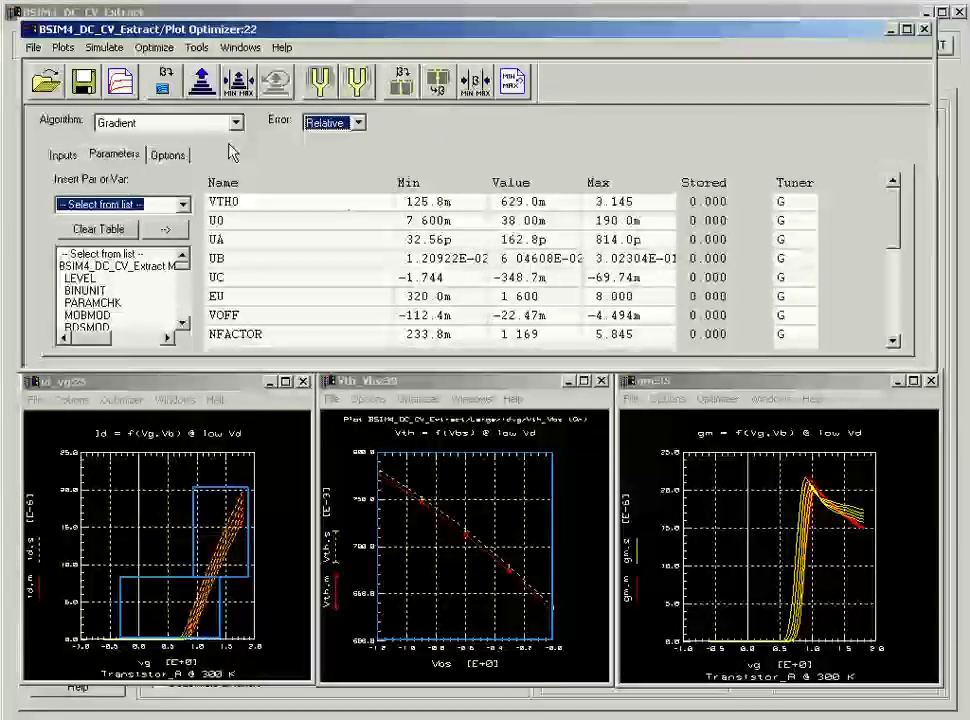
{"action": "left_click", "coordinate": [197, 84]}
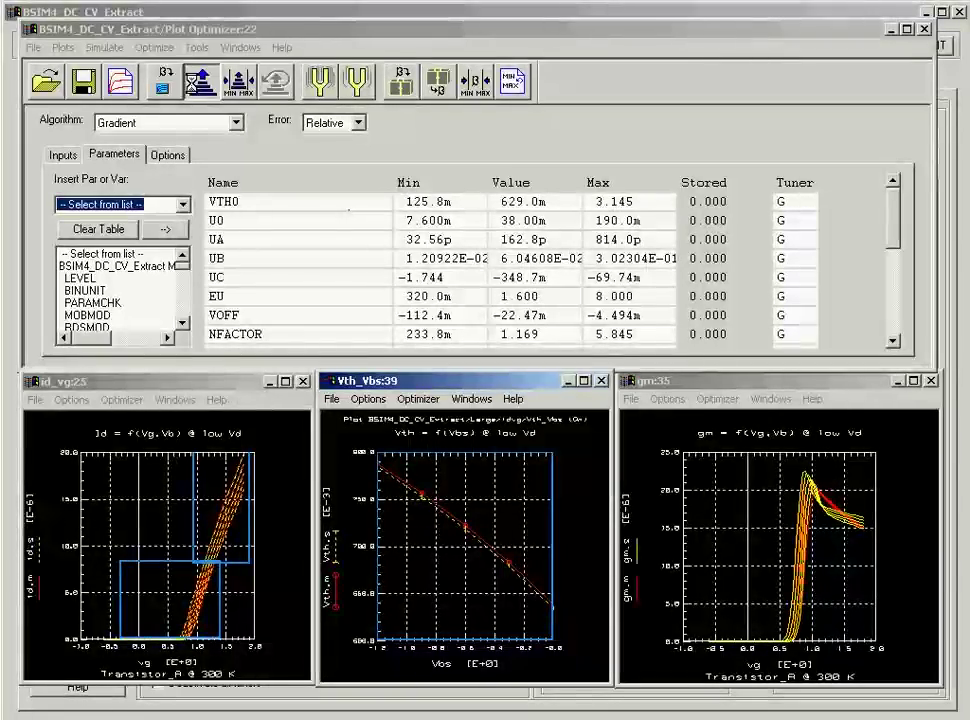
{"action": "left_click", "coordinate": [237, 123]}
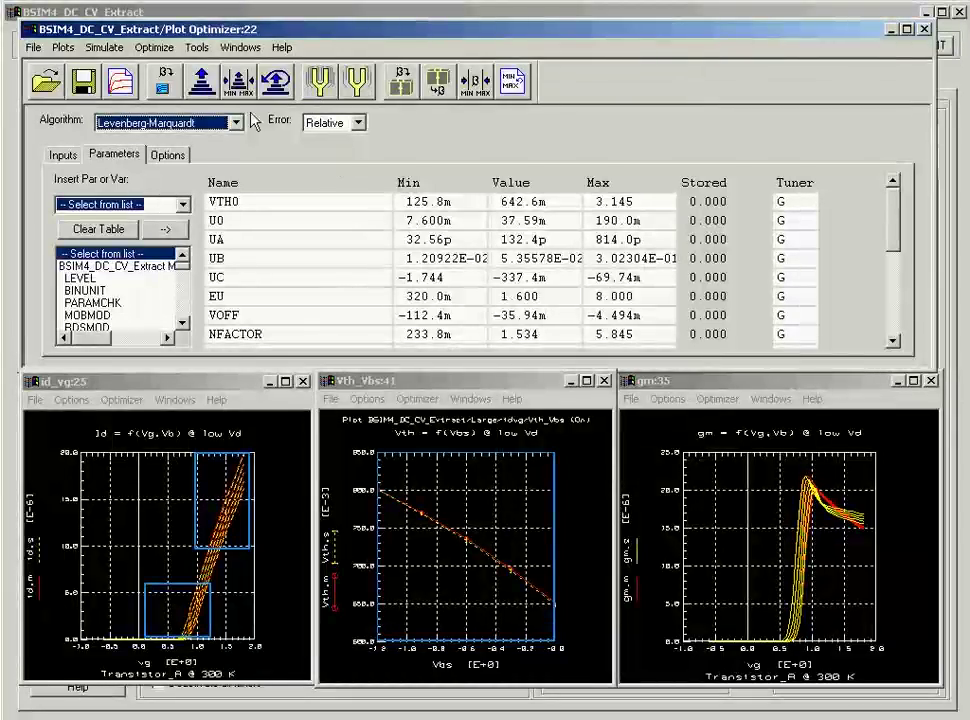
Run Levenberg-Marquardt optimization, bringing VTH0 to 675.3m and U0 to 43.12m
{"action": "left_click", "coordinate": [208, 88]}
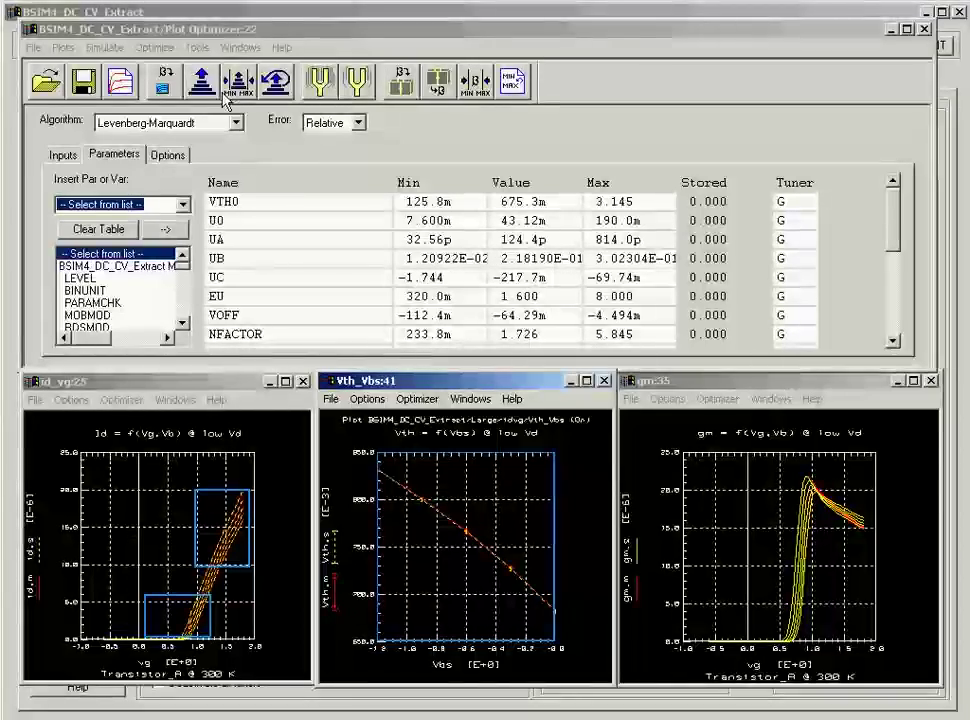
{"action": "left_click", "coordinate": [330, 95]}
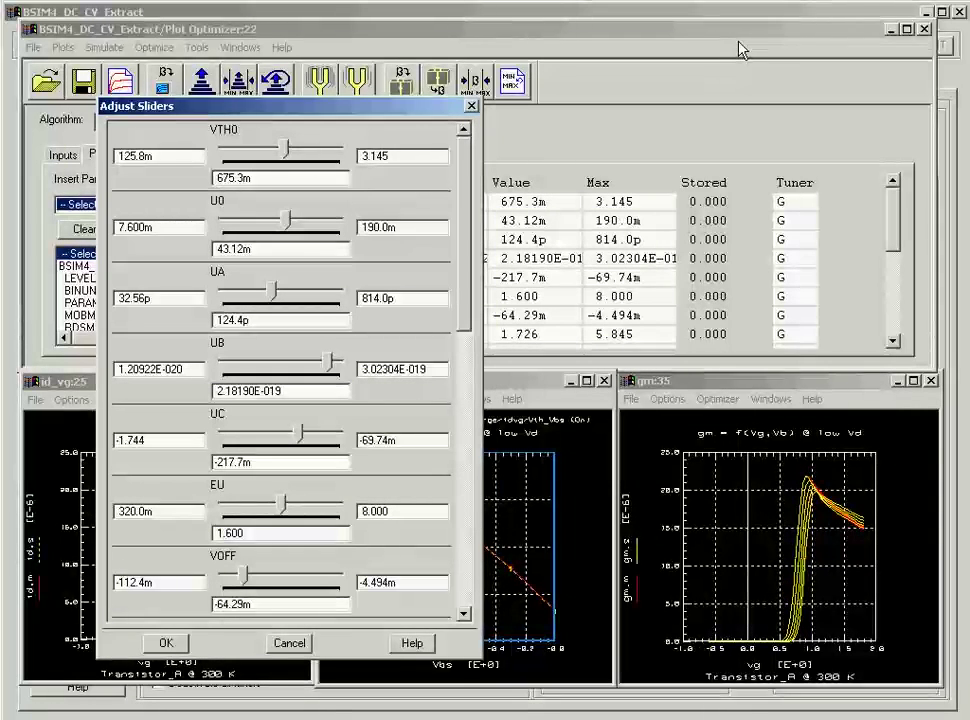
Tune the U0 slider from 43.12m to 42.81m and accept the tuned values
{"action": "left_click_drag", "start_coordinate": [755, 48], "coordinate": [810, 43]}
{"action": "left_click", "coordinate": [771, 156]}
{"action": "left_click", "coordinate": [771, 156]}
{"action": "left_click", "coordinate": [771, 156]}
{"action": "left_click_drag", "start_coordinate": [769, 155], "coordinate": [773, 156]}
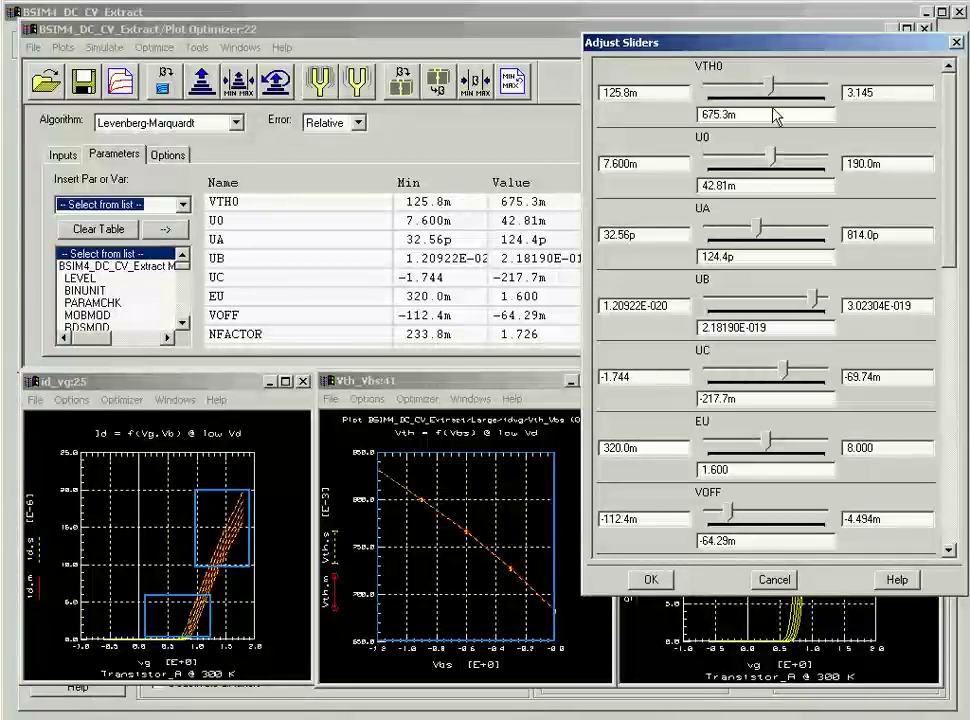
{"action": "left_click", "coordinate": [664, 585]}
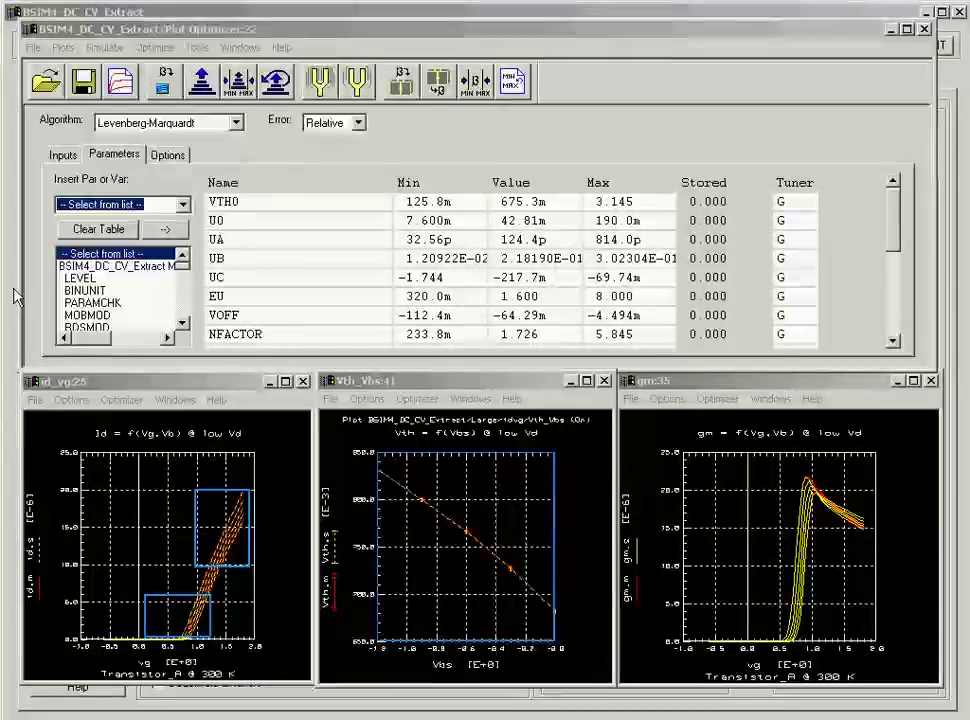
Save the optimizer setup over BSIM4_Test.pop, confirming the replacement and backup prompts
{"action": "left_click", "coordinate": [33, 47]}
{"action": "left_click", "coordinate": [40, 86]}
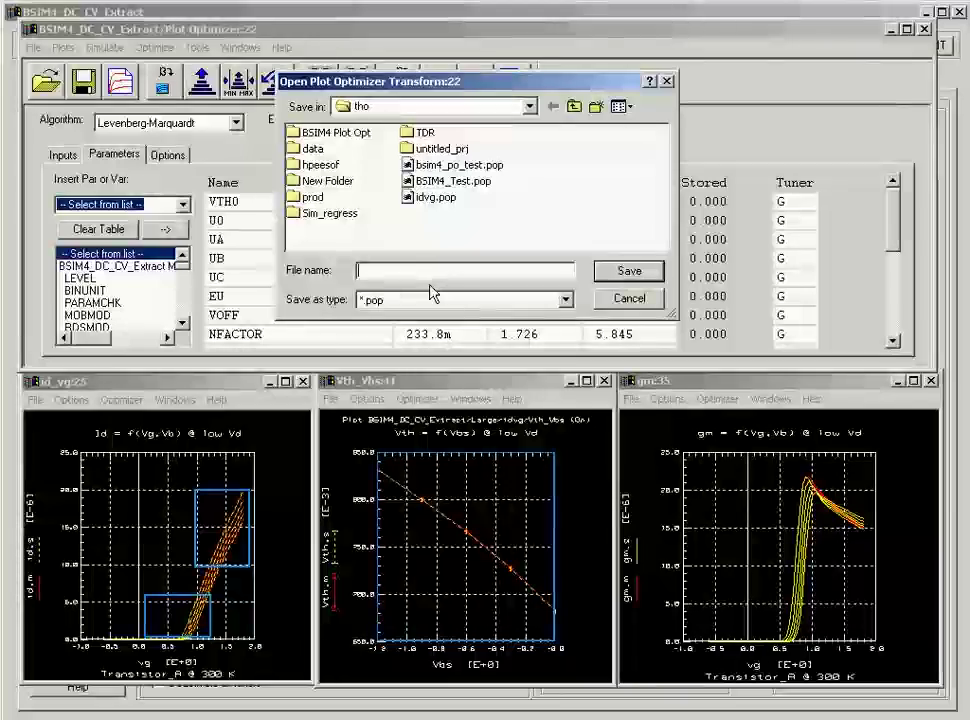
{"action": "left_click", "coordinate": [428, 182]}
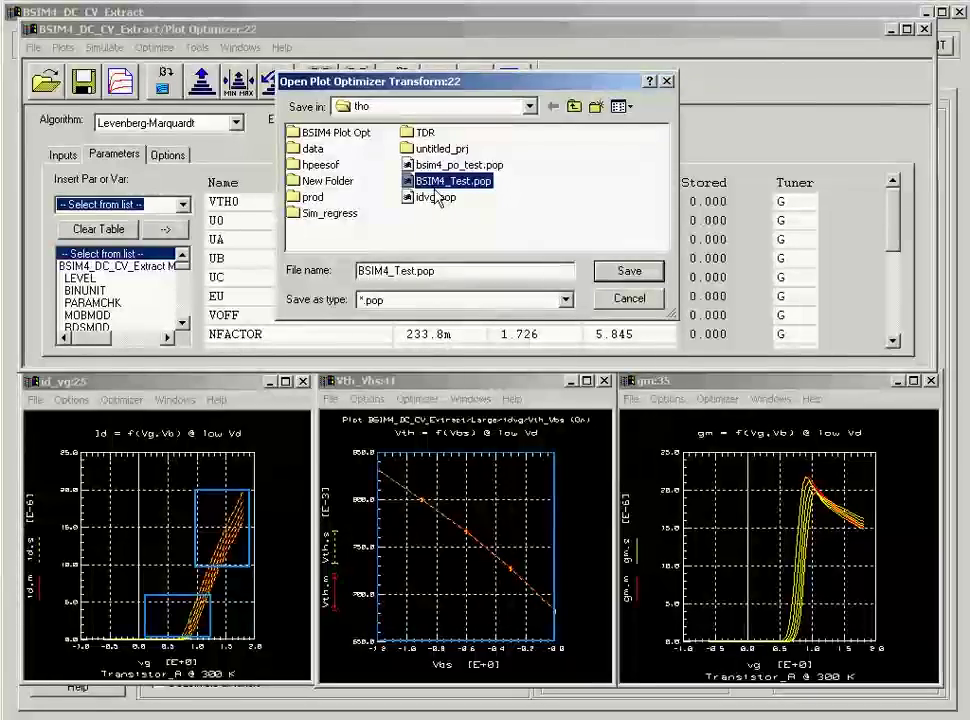
{"action": "left_click", "coordinate": [628, 272]}
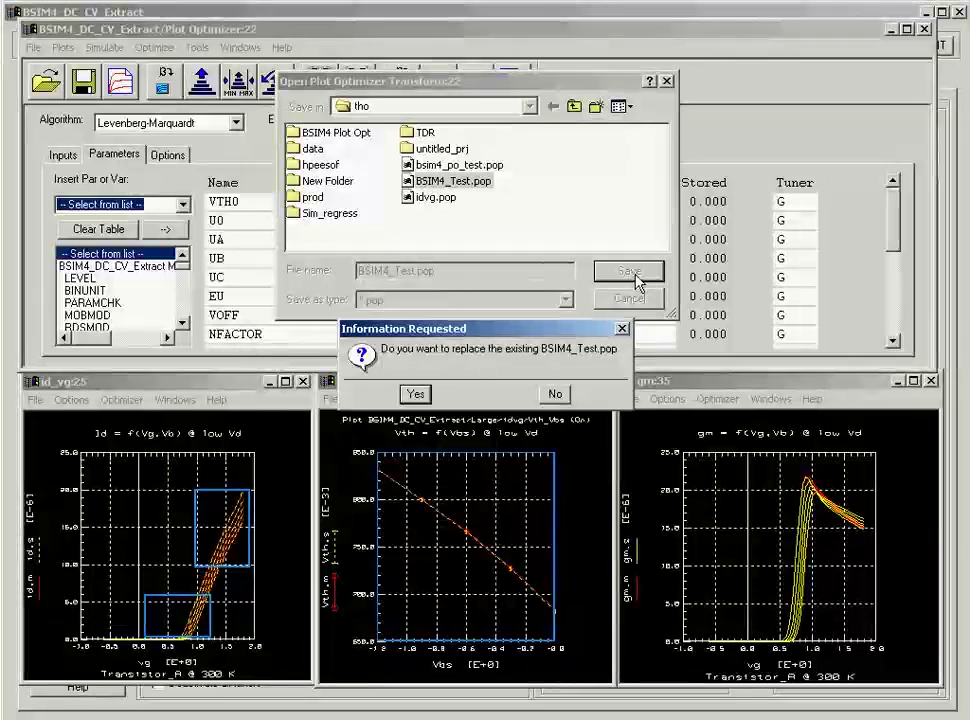
{"action": "left_click", "coordinate": [415, 394]}
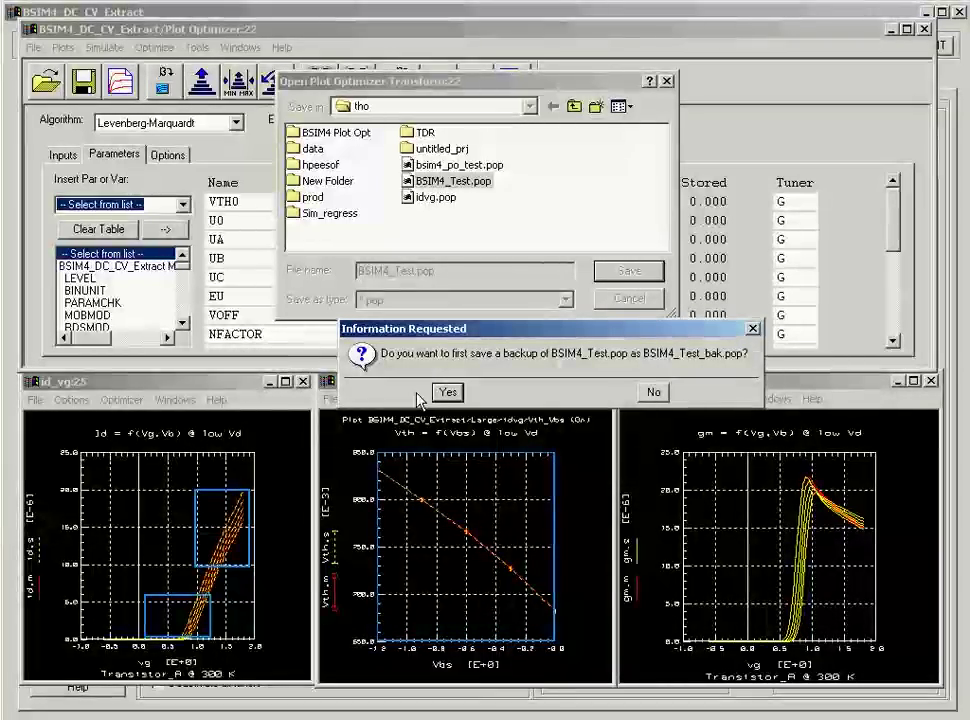
{"action": "left_click", "coordinate": [446, 392]}
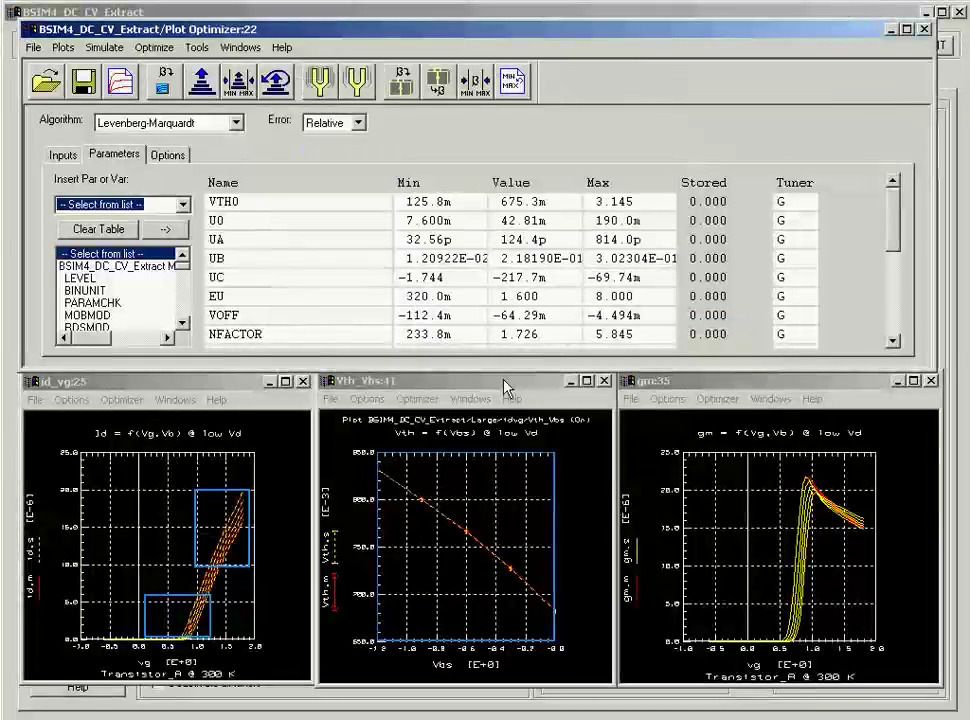